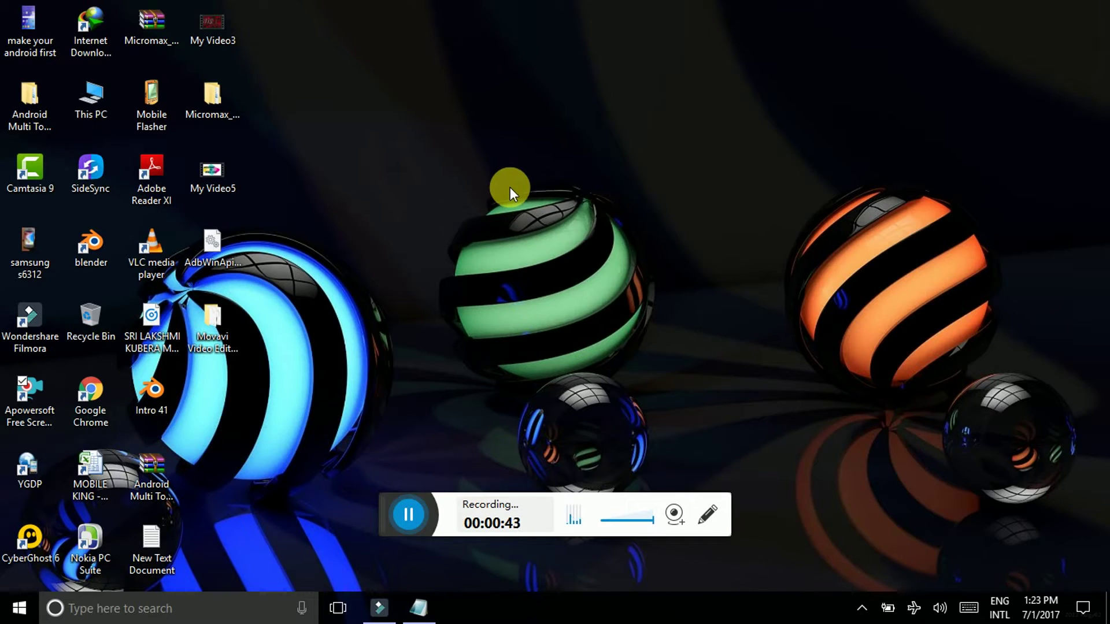
Launch Wondershare Filmora from its desktop shortcut, loading the Android video project
left_click(25, 341)
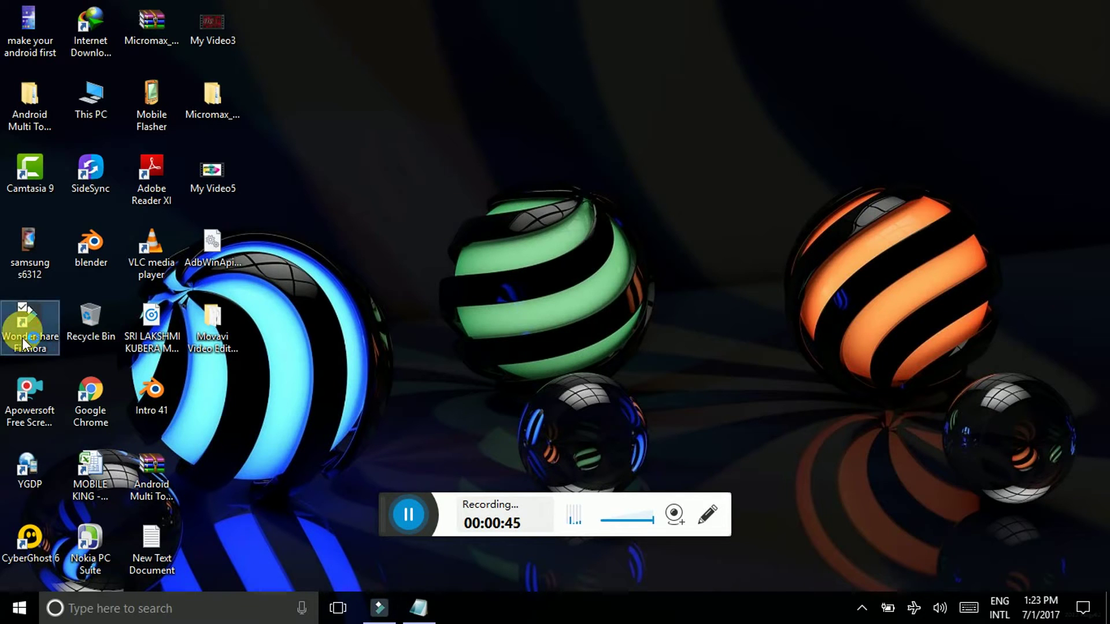
double_click(23, 338)
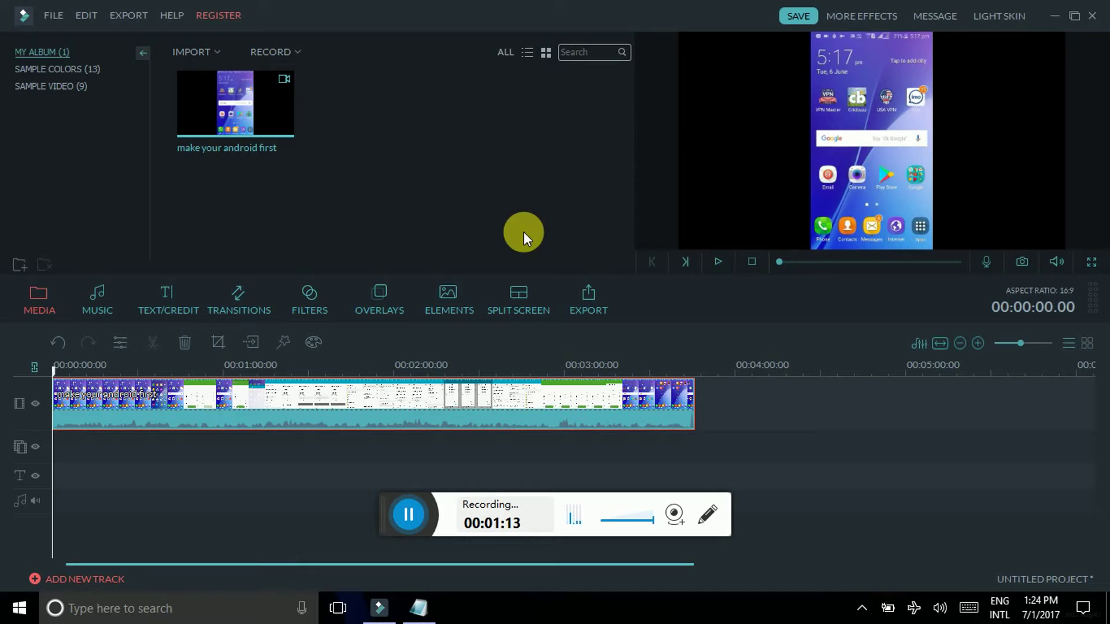
Start Export and choose Register from the Trial Hint dialog to reach the registration form
left_click(591, 302)
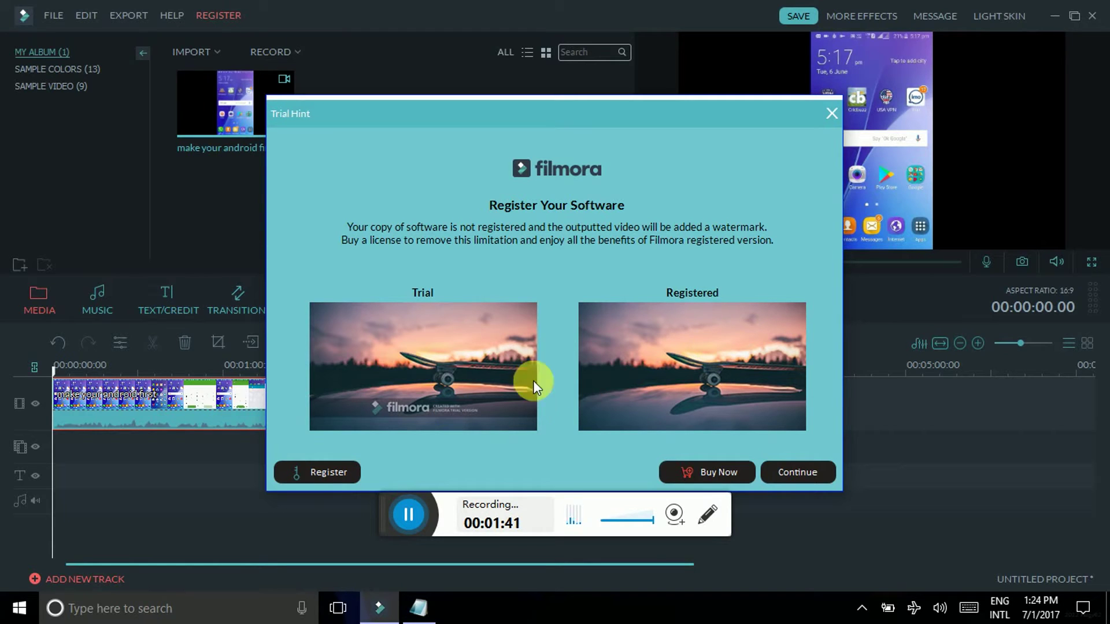
left_click(316, 476)
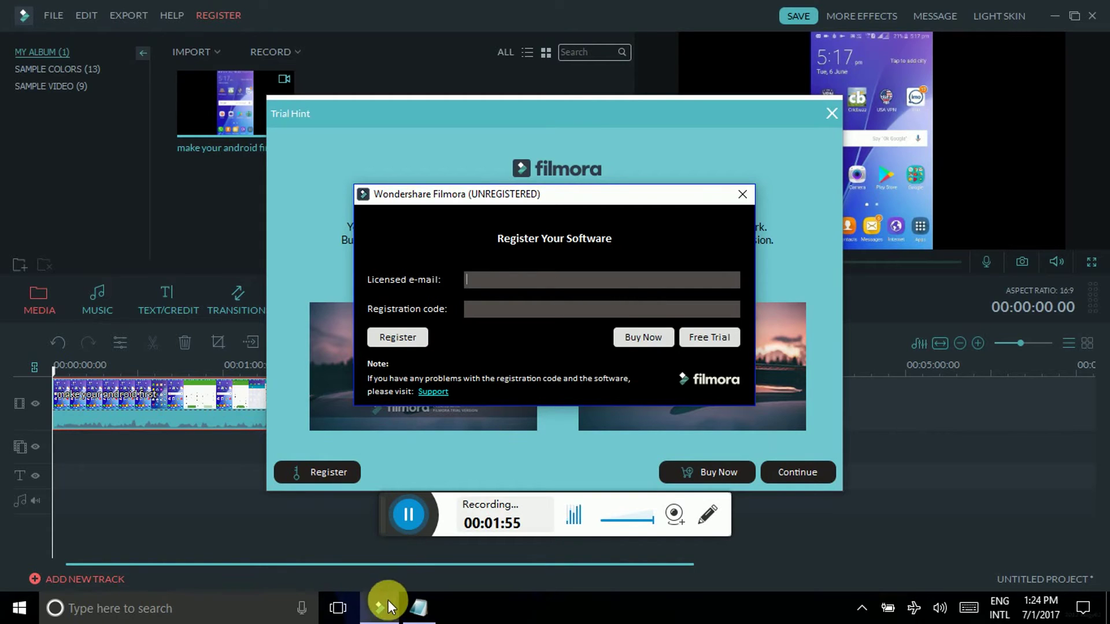
mouse_move(380, 608)
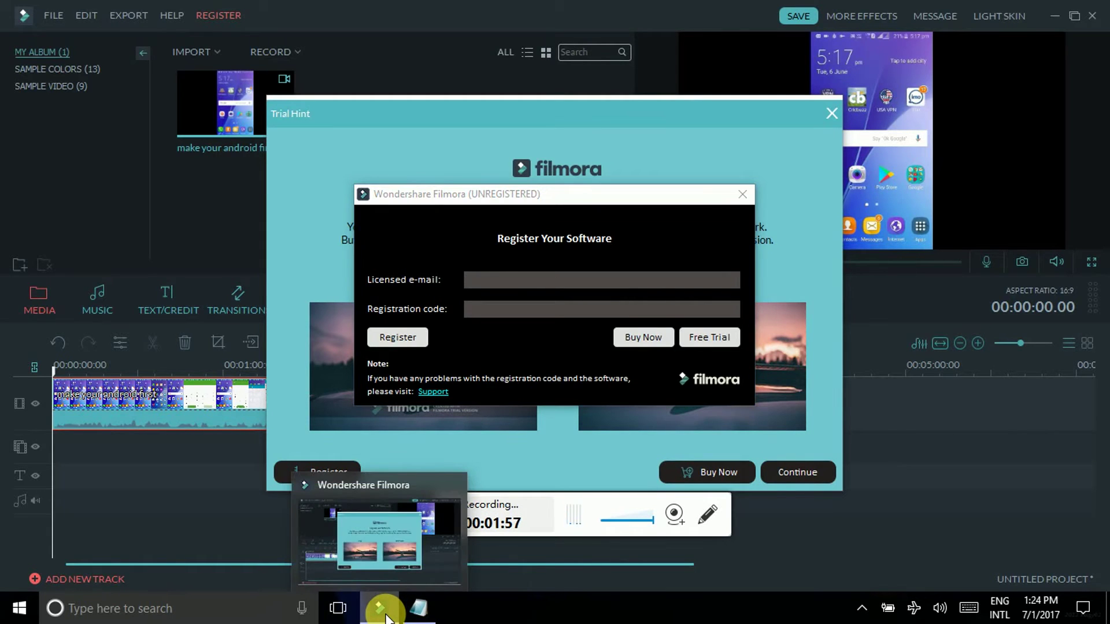
Copy the first licensed e-mail from the Notepad list into Filmora's licensed e-mail field
left_click(418, 608)
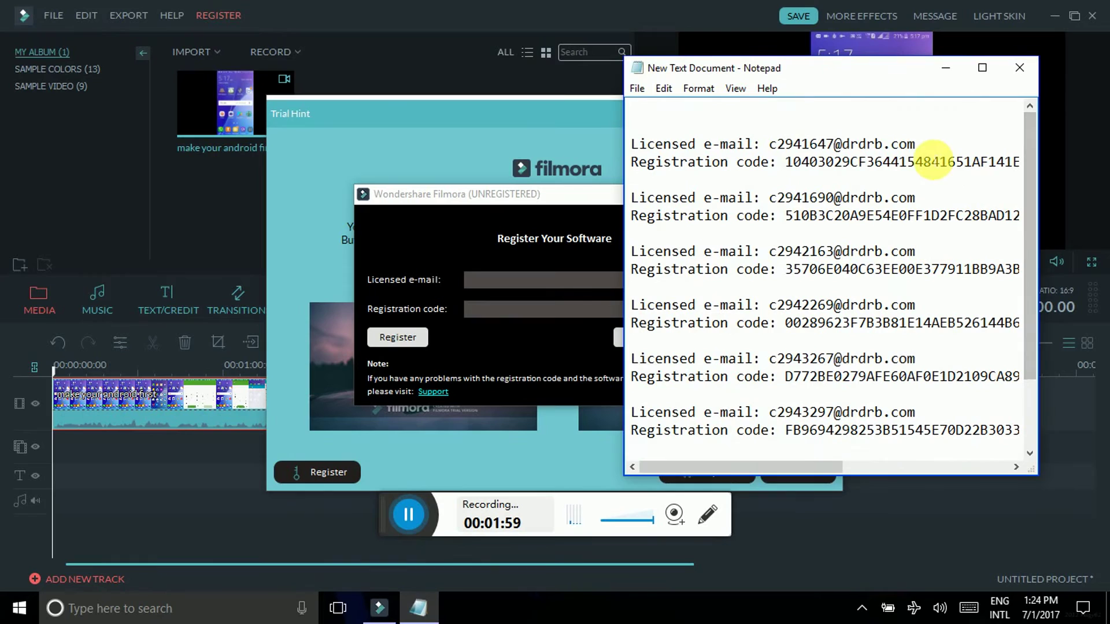
left_click_drag(916, 144, 767, 152)
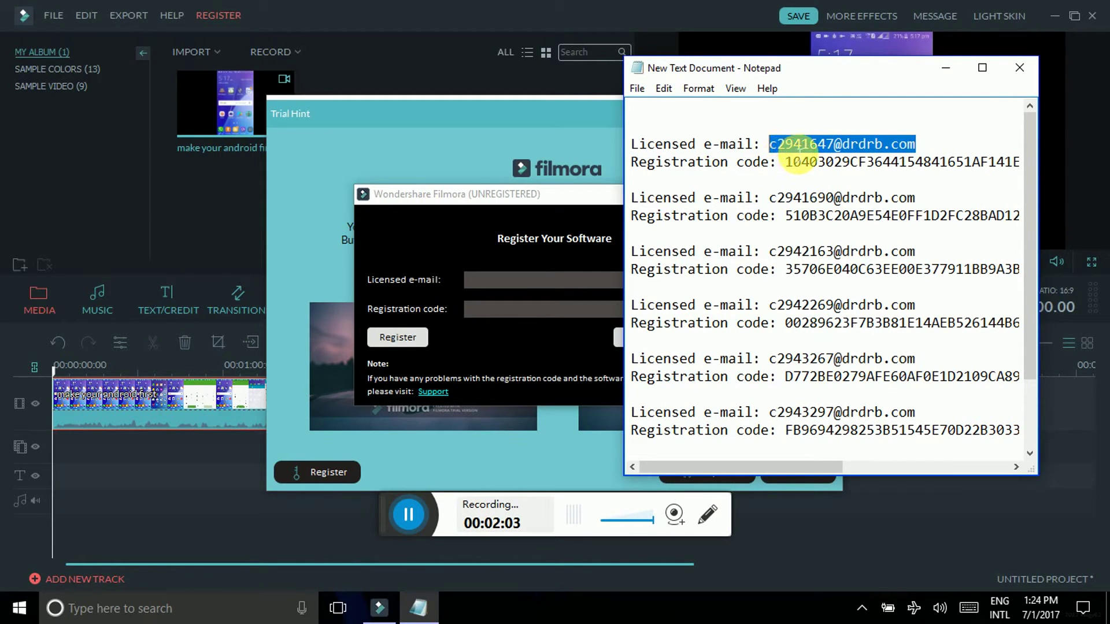
left_click(793, 146)
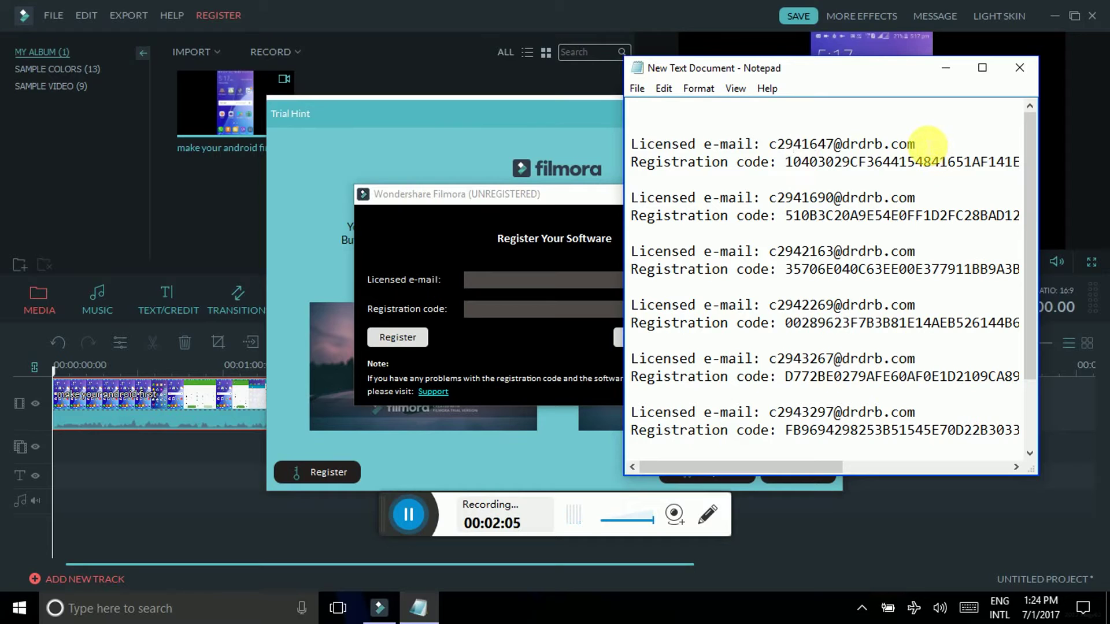
left_click_drag(917, 144, 768, 145)
key("ctrl+c")
right_click(785, 143)
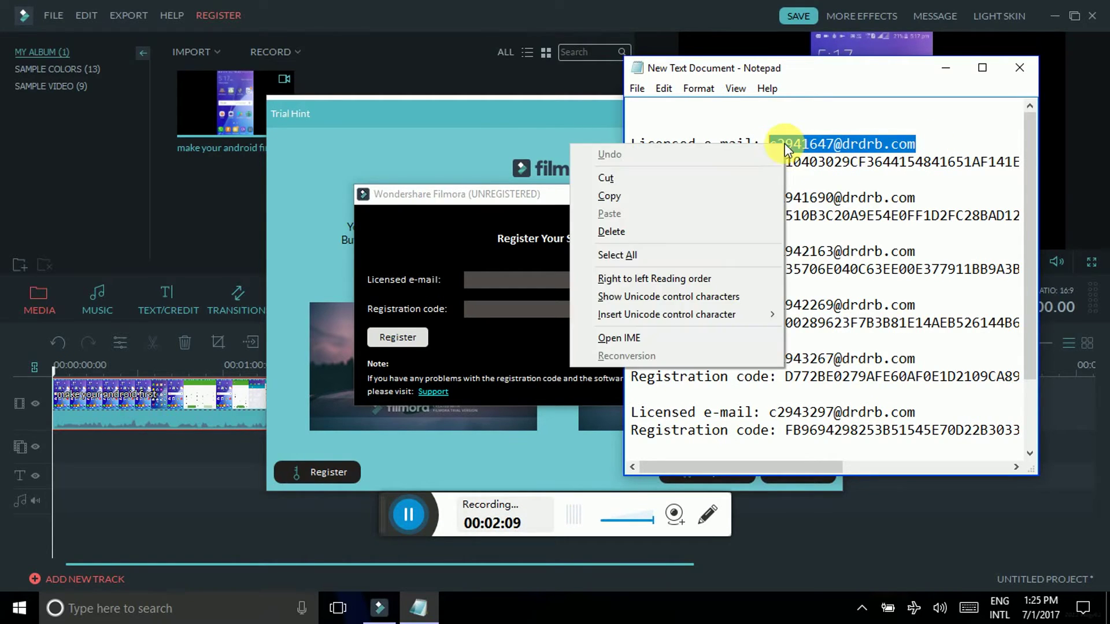
left_click(720, 196)
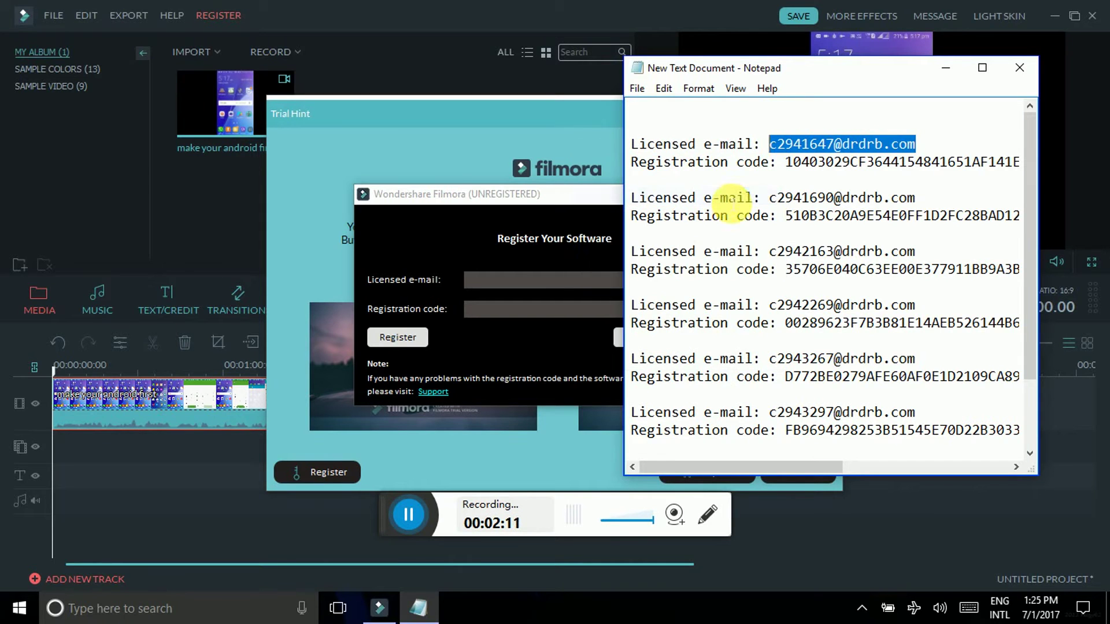
left_click(477, 275)
right_click(479, 281)
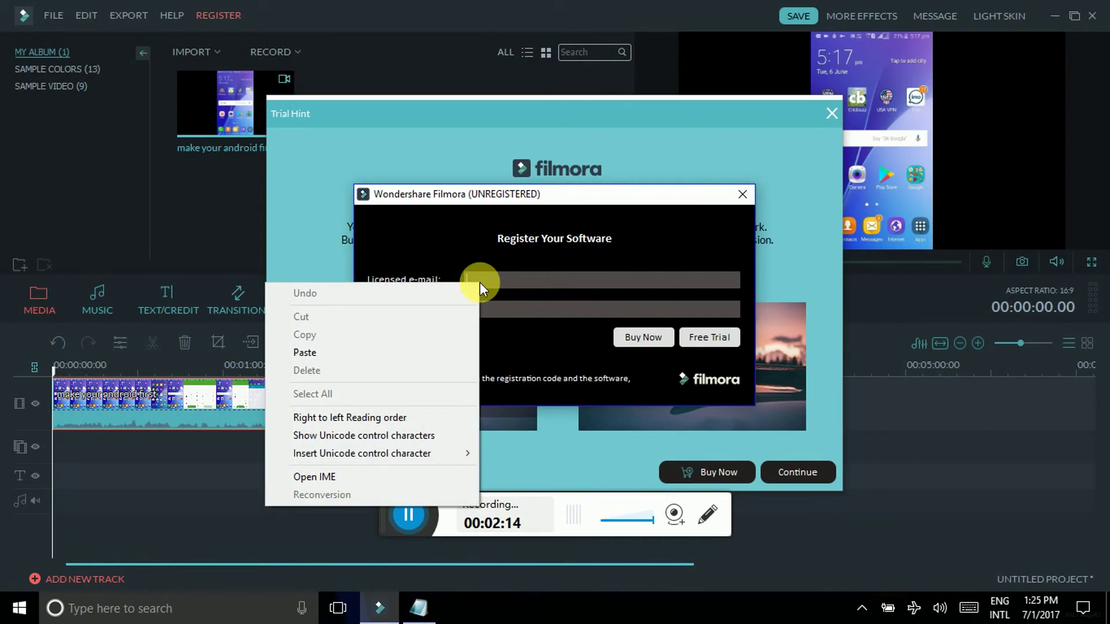
left_click(445, 358)
mouse_move(419, 608)
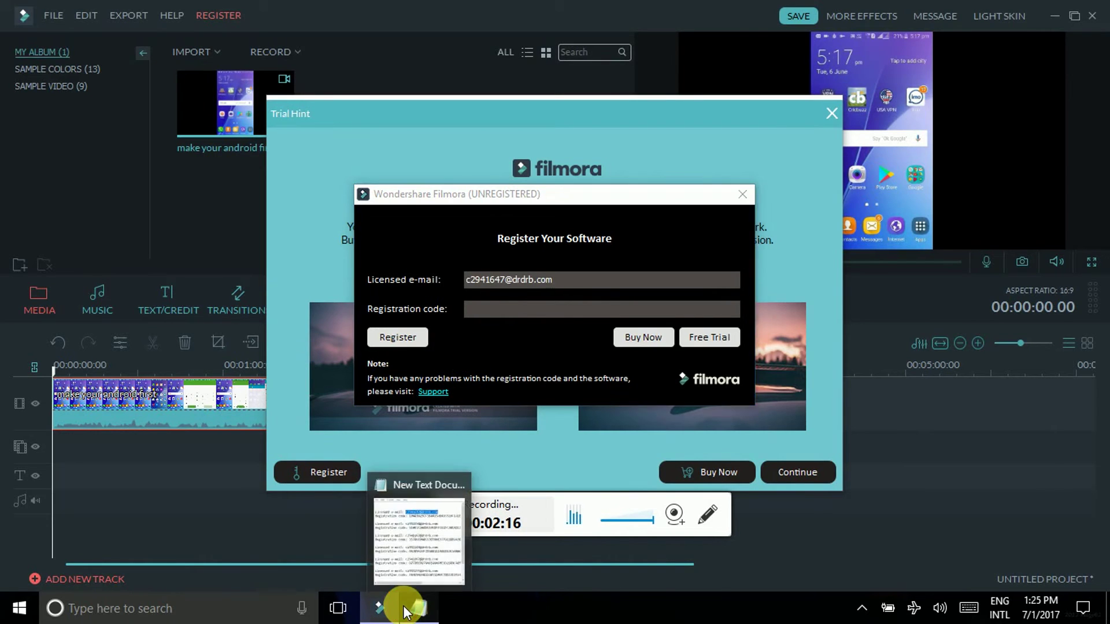
Copy the first registration code from the Notepad list and prepare to paste it into the code field
left_click(405, 611)
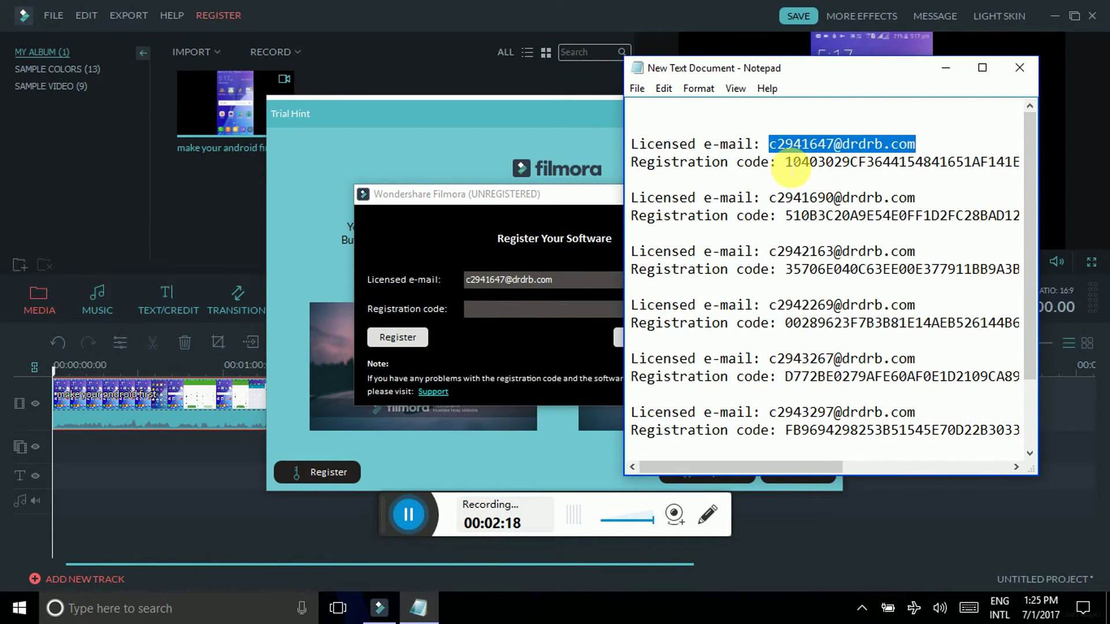
left_click_drag(785, 163, 994, 184)
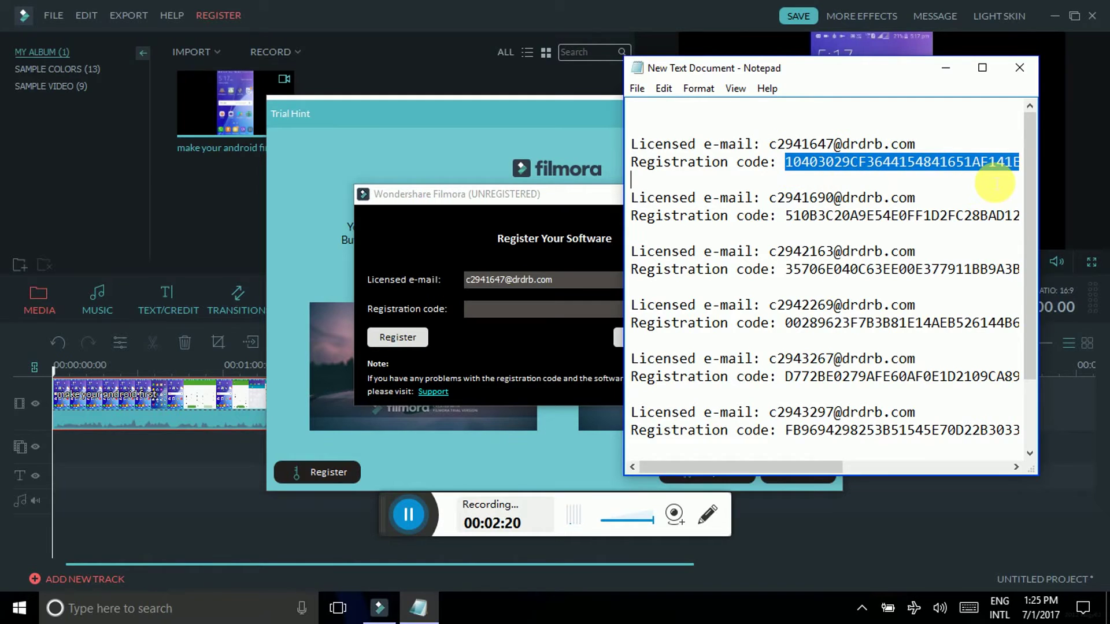
mouse_move(994, 184)
left_mouse_down()
mouse_move(991, 165)
mouse_move(1023, 162)
left_mouse_up()
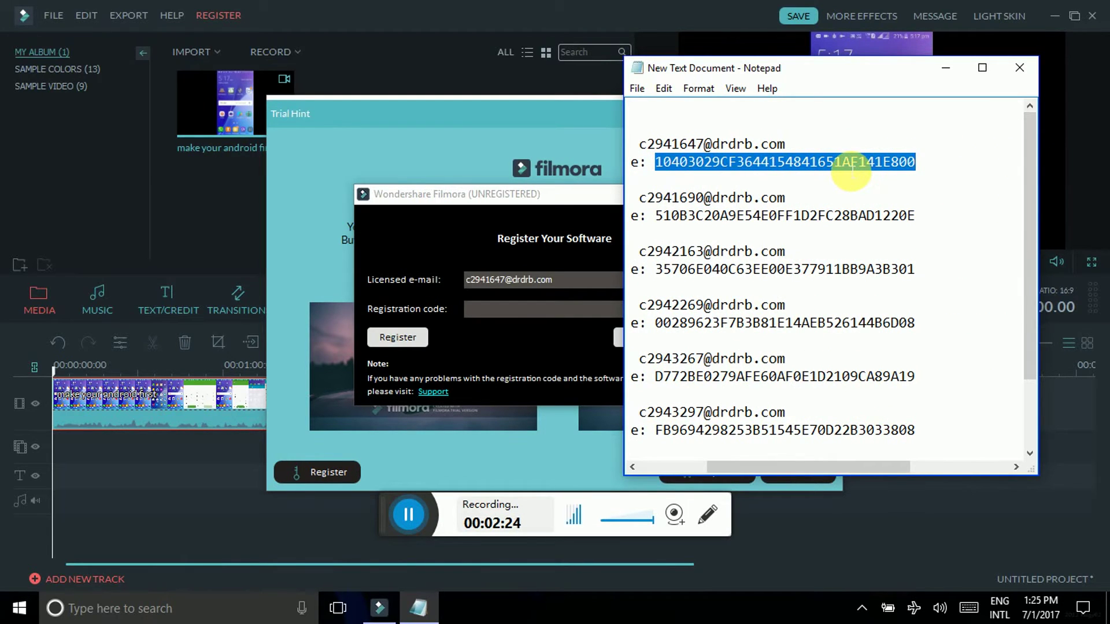
right_click(849, 170)
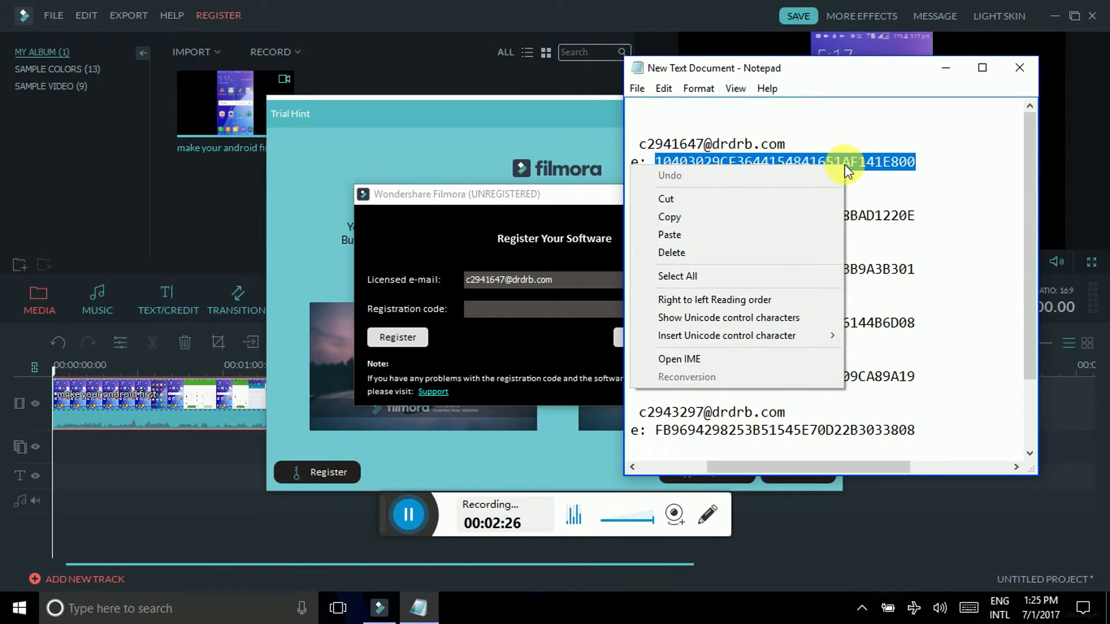
left_click(815, 217)
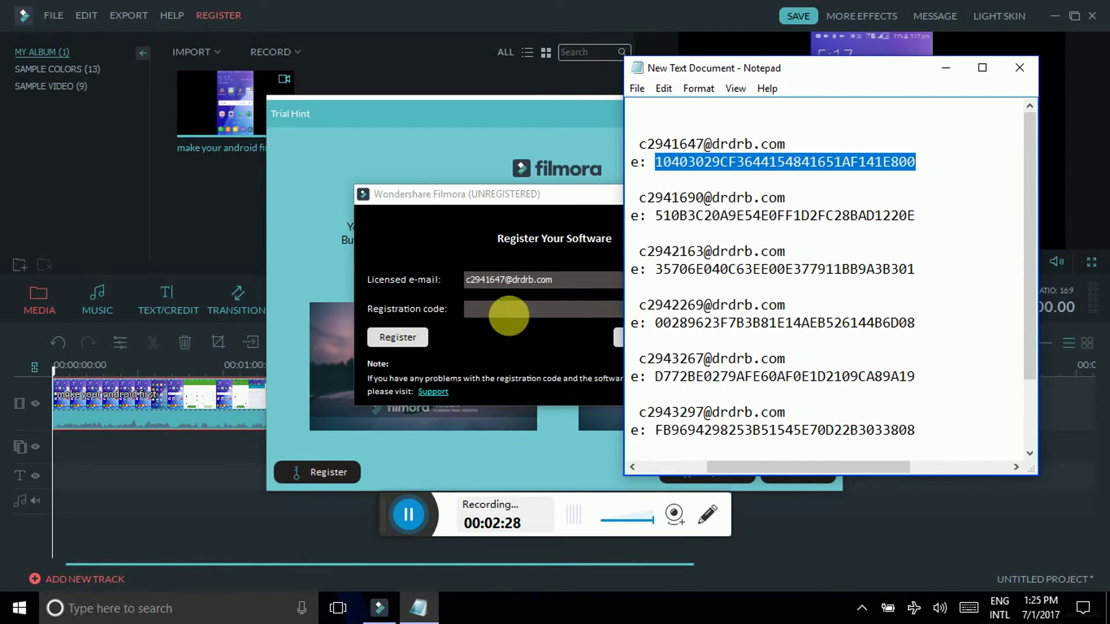
left_click(503, 314)
right_click(503, 314)
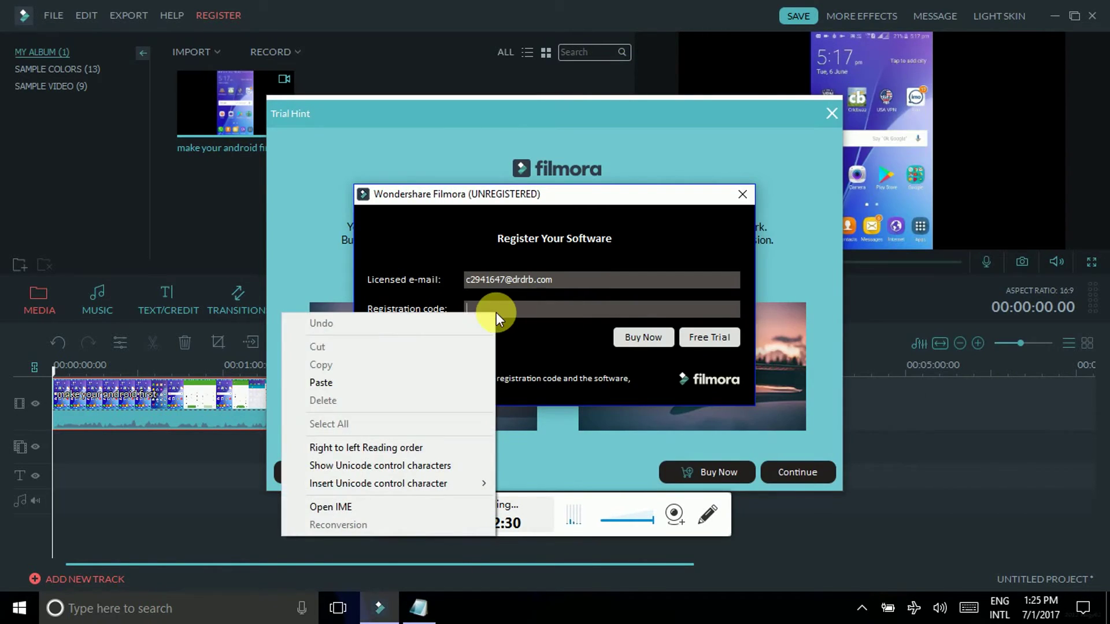
Paste the registration code and submit the e-mail and code to register Filmora
left_click(448, 382)
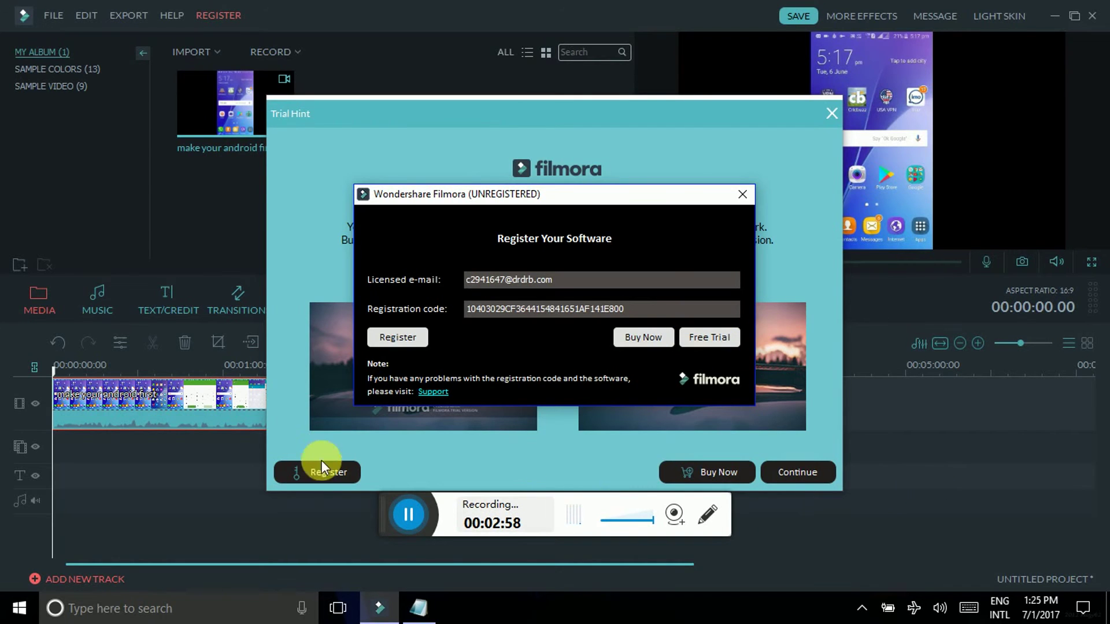
left_click(396, 336)
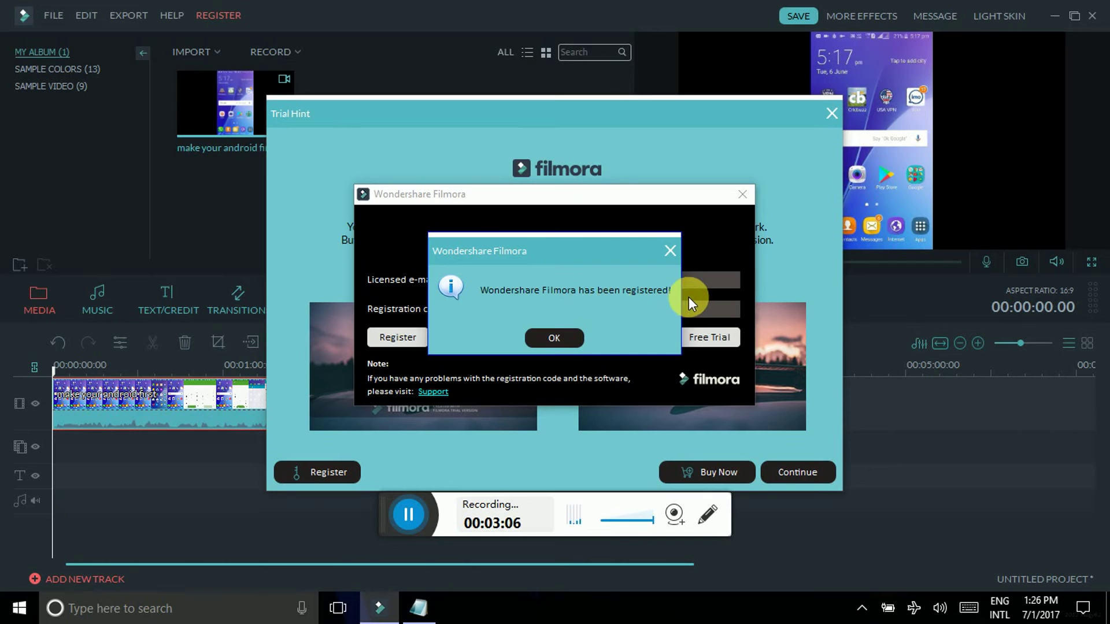
Dismiss the confirmation, close the Wondershare web page, and export the project as MP4
left_click(563, 340)
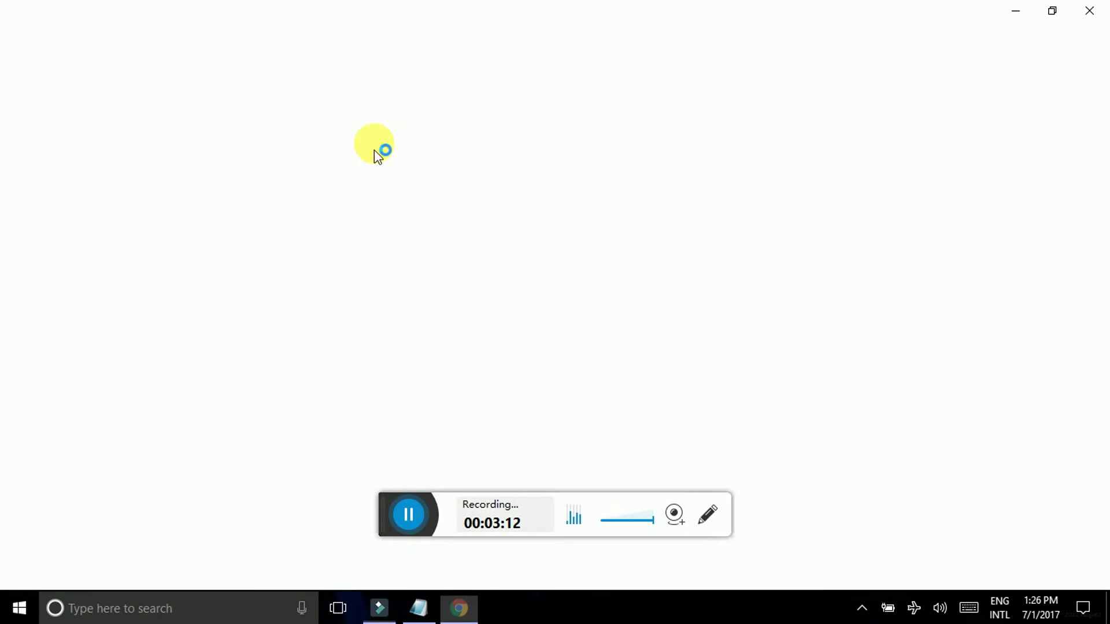
left_click(1089, 15)
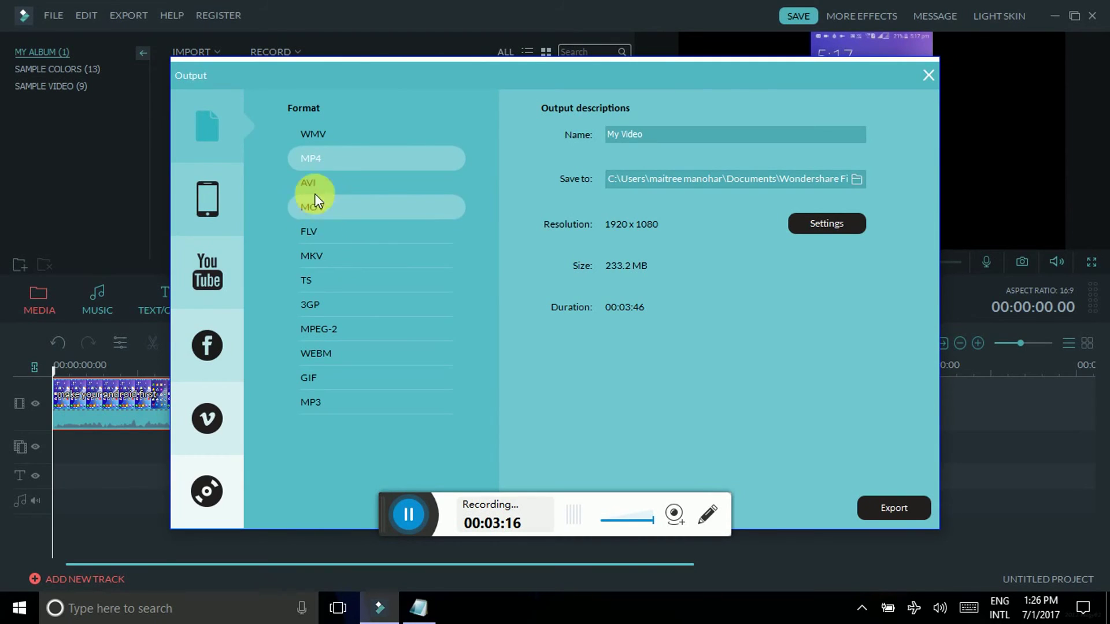
left_click(328, 153)
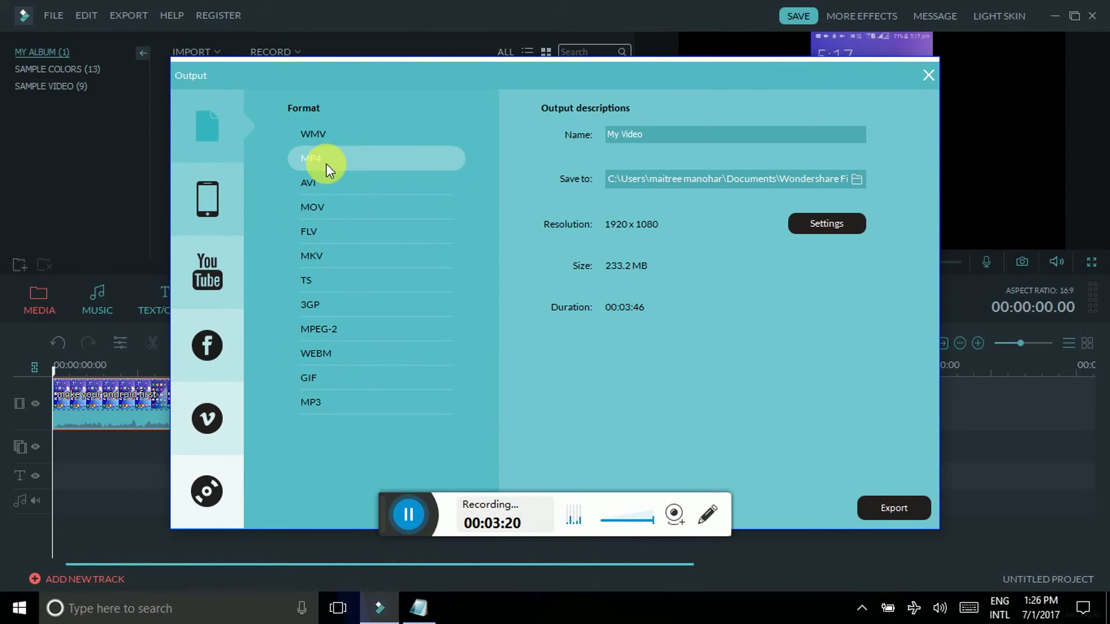
left_click(891, 510)
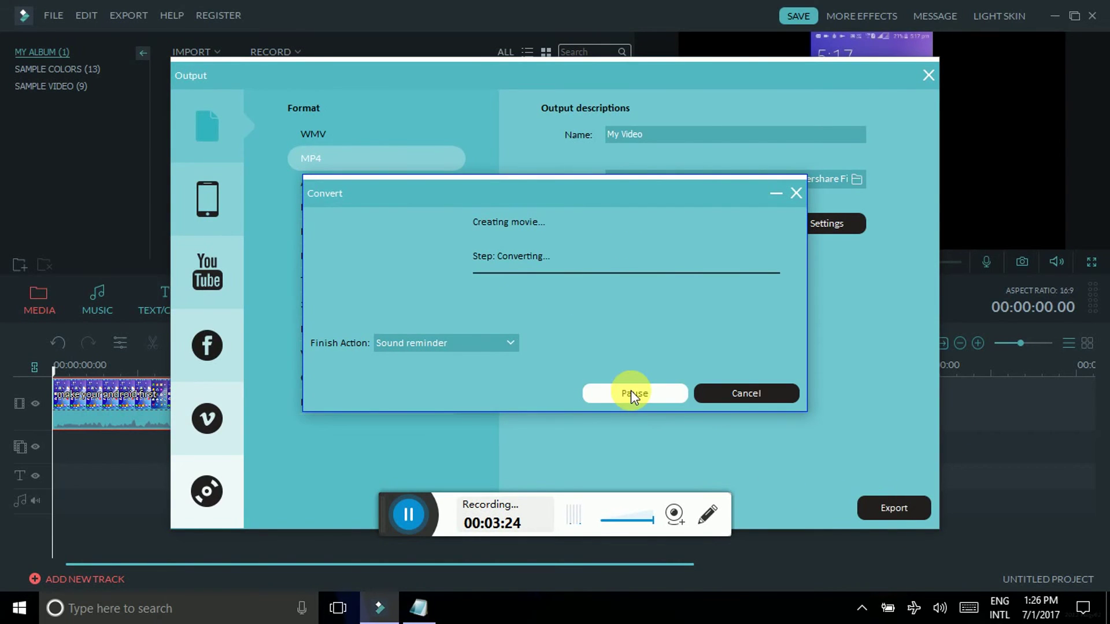